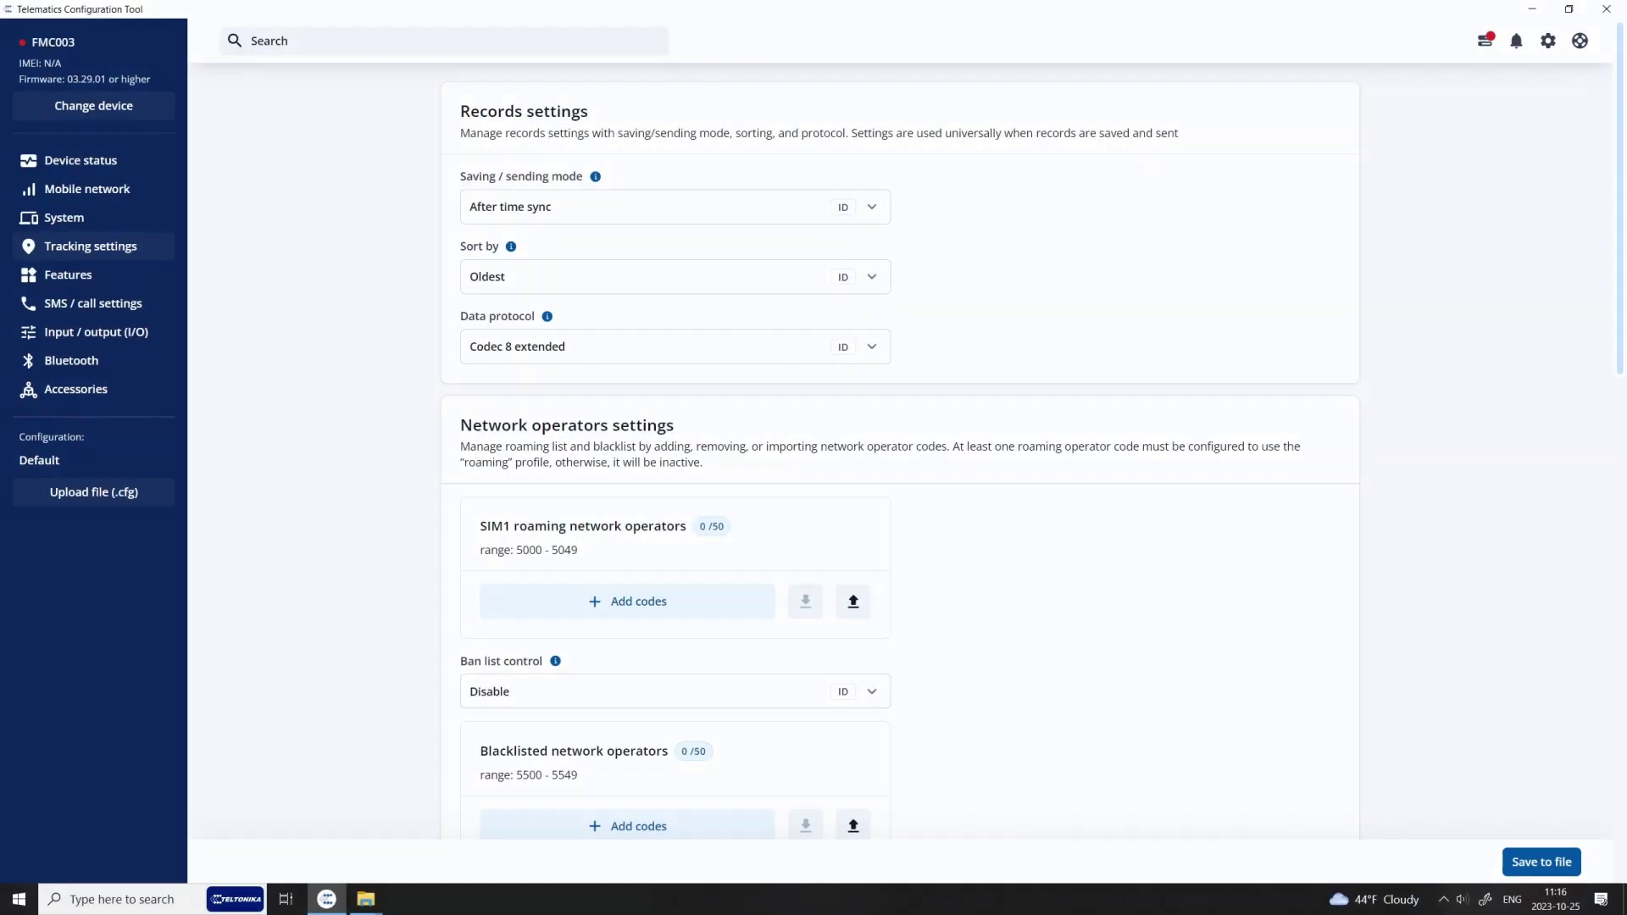
- Choose After position fix saving, Newest sorting and Codec 8 protocol for records
left_click(862, 213)
left_click(847, 243)
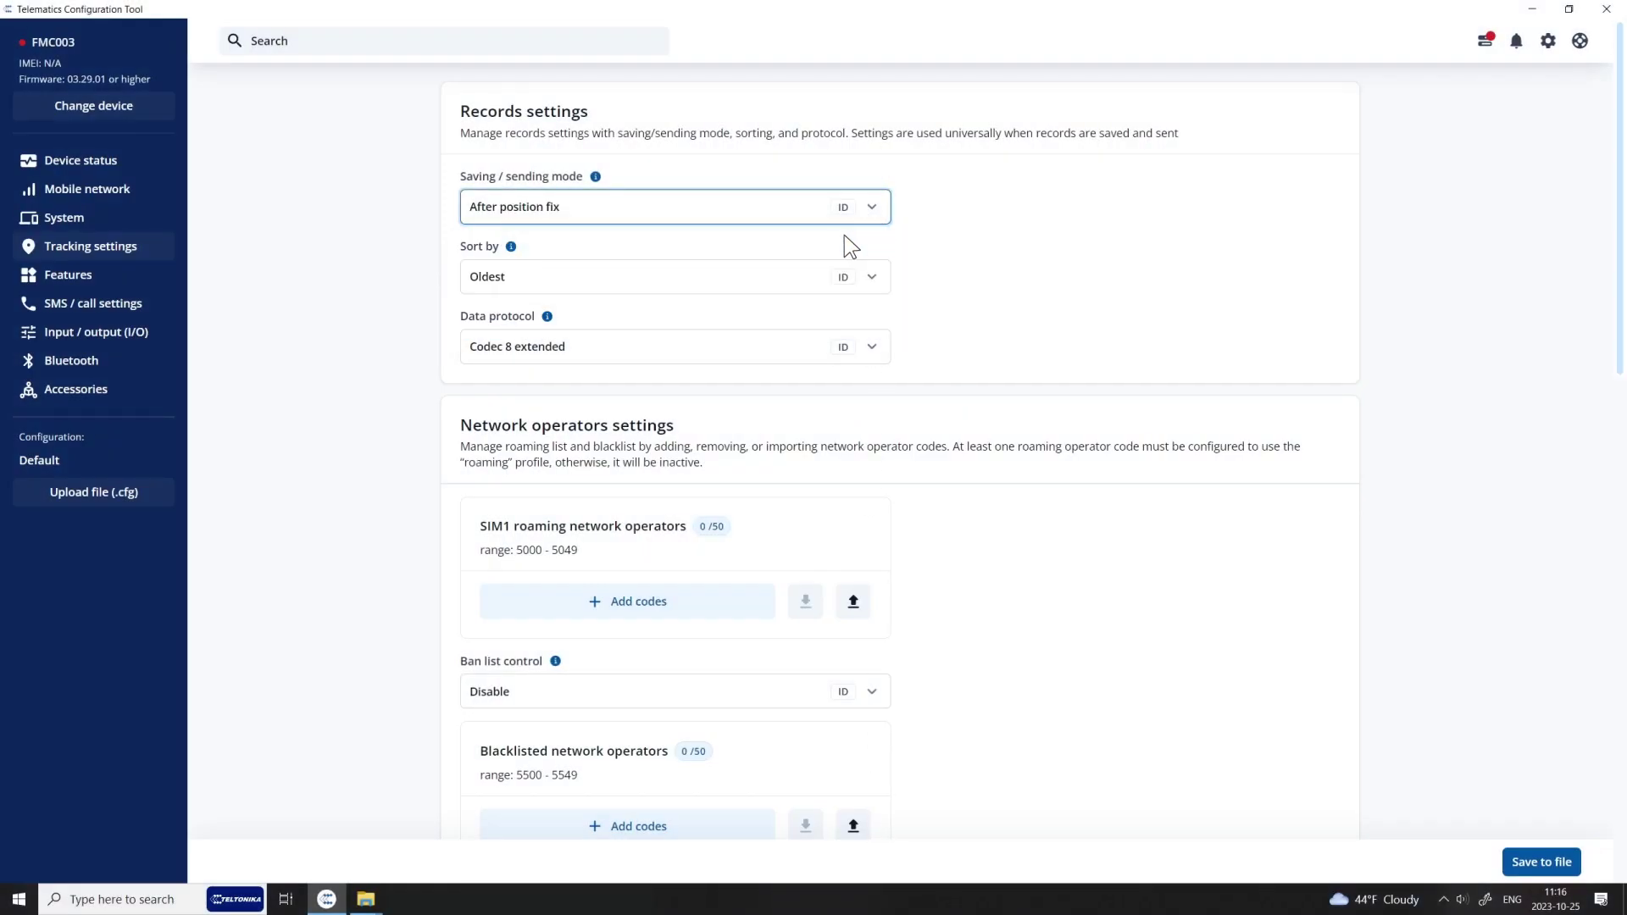
left_click(866, 272)
left_click(872, 316)
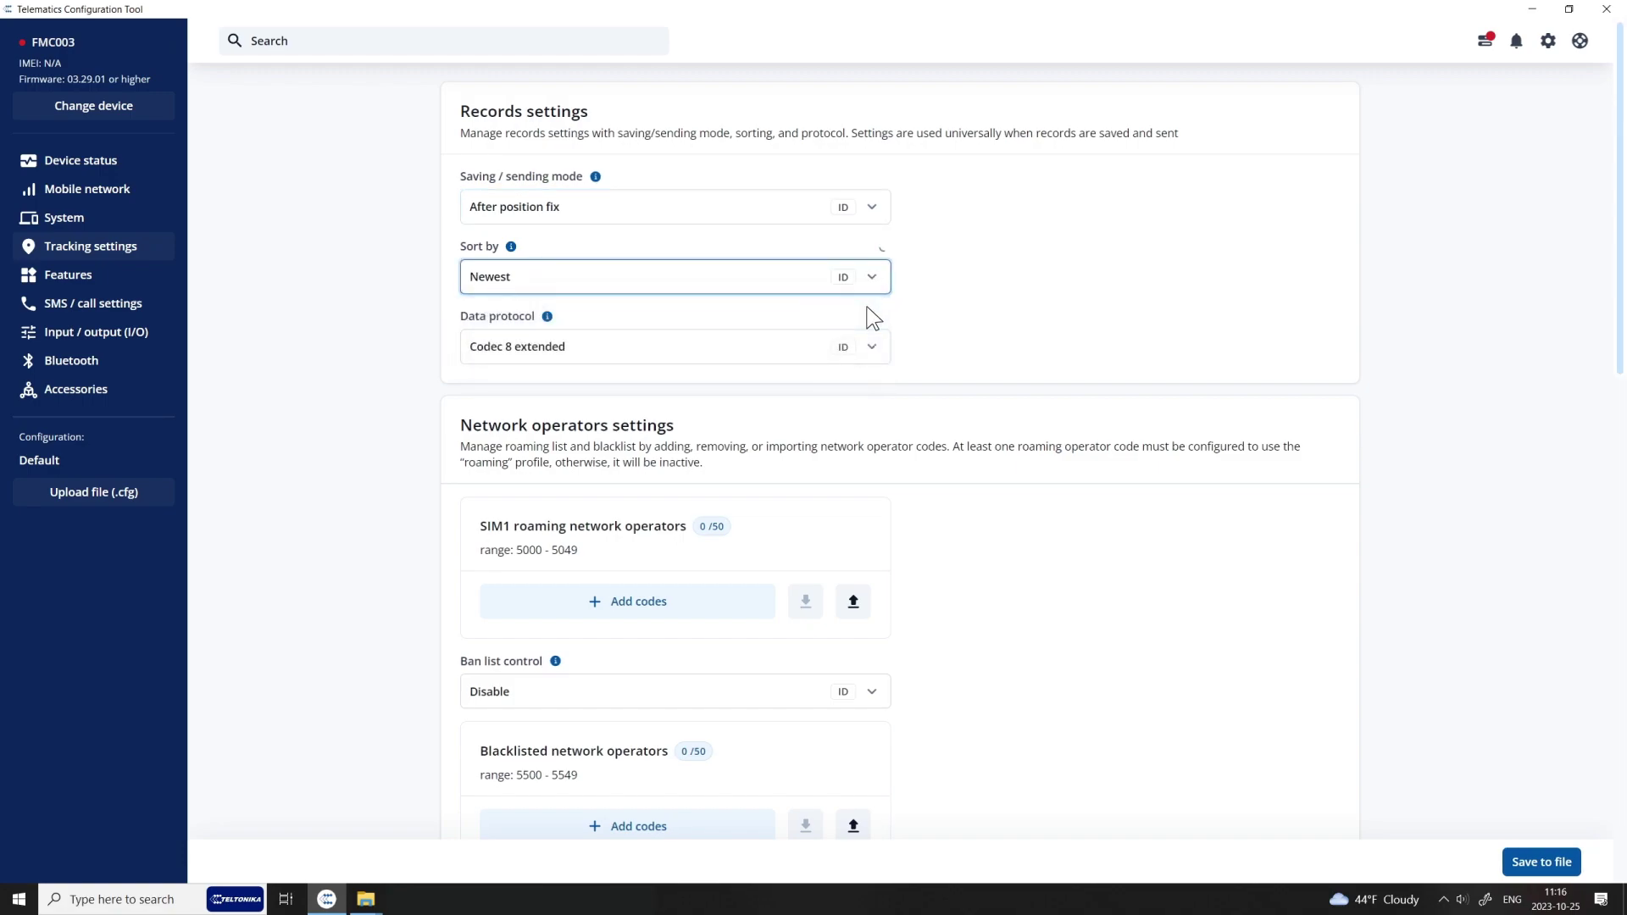
left_click(872, 346)
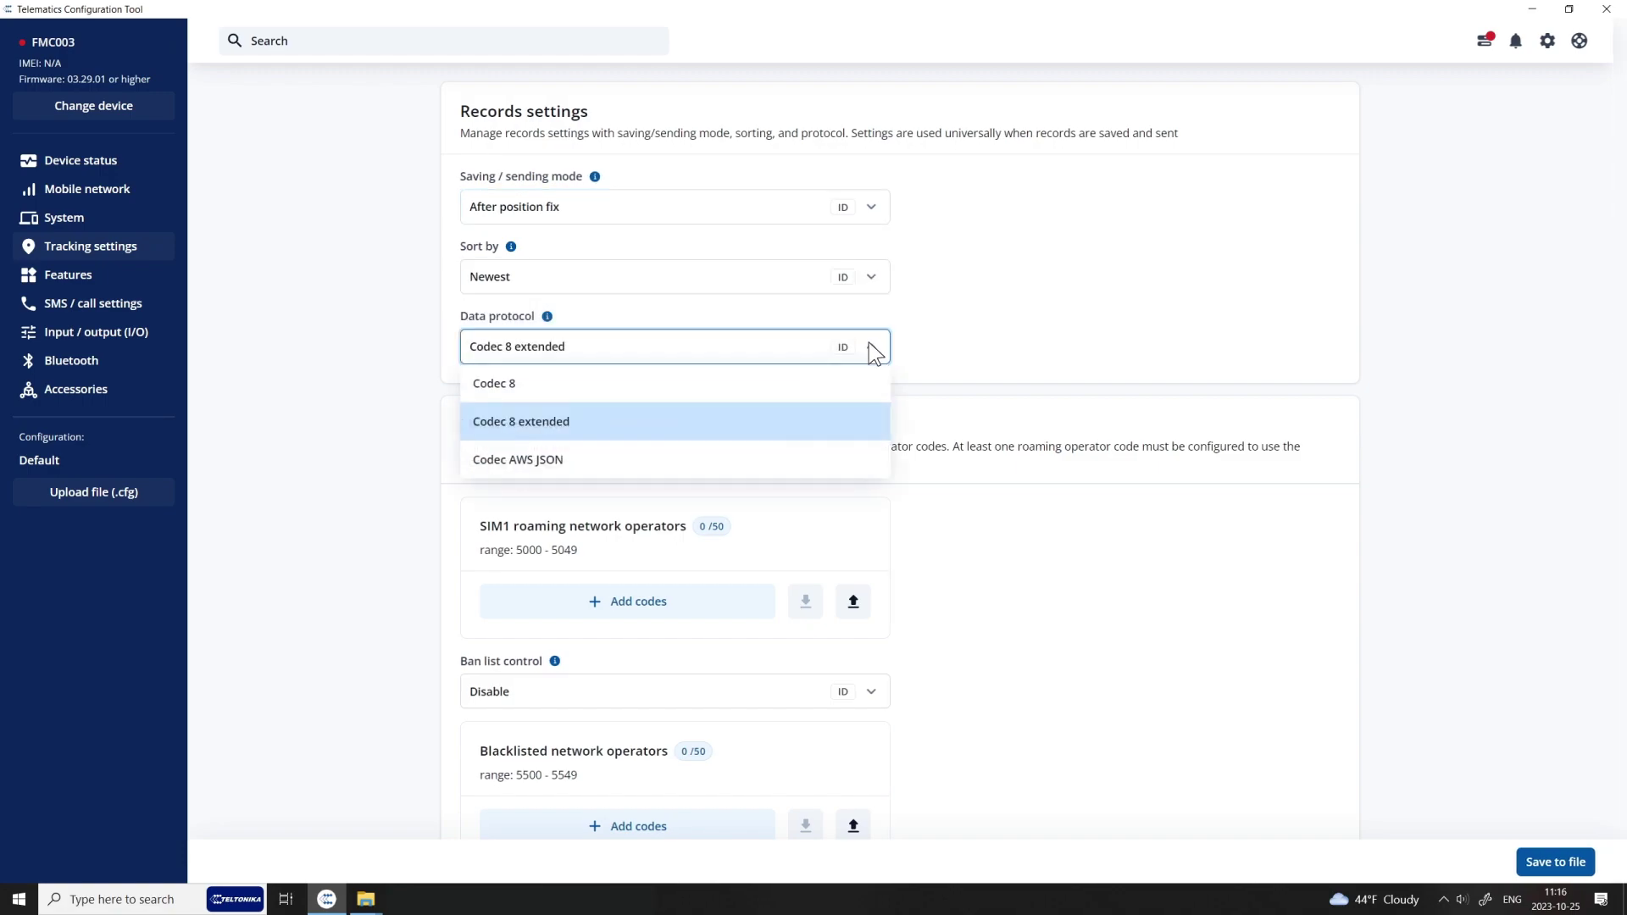
left_click(858, 387)
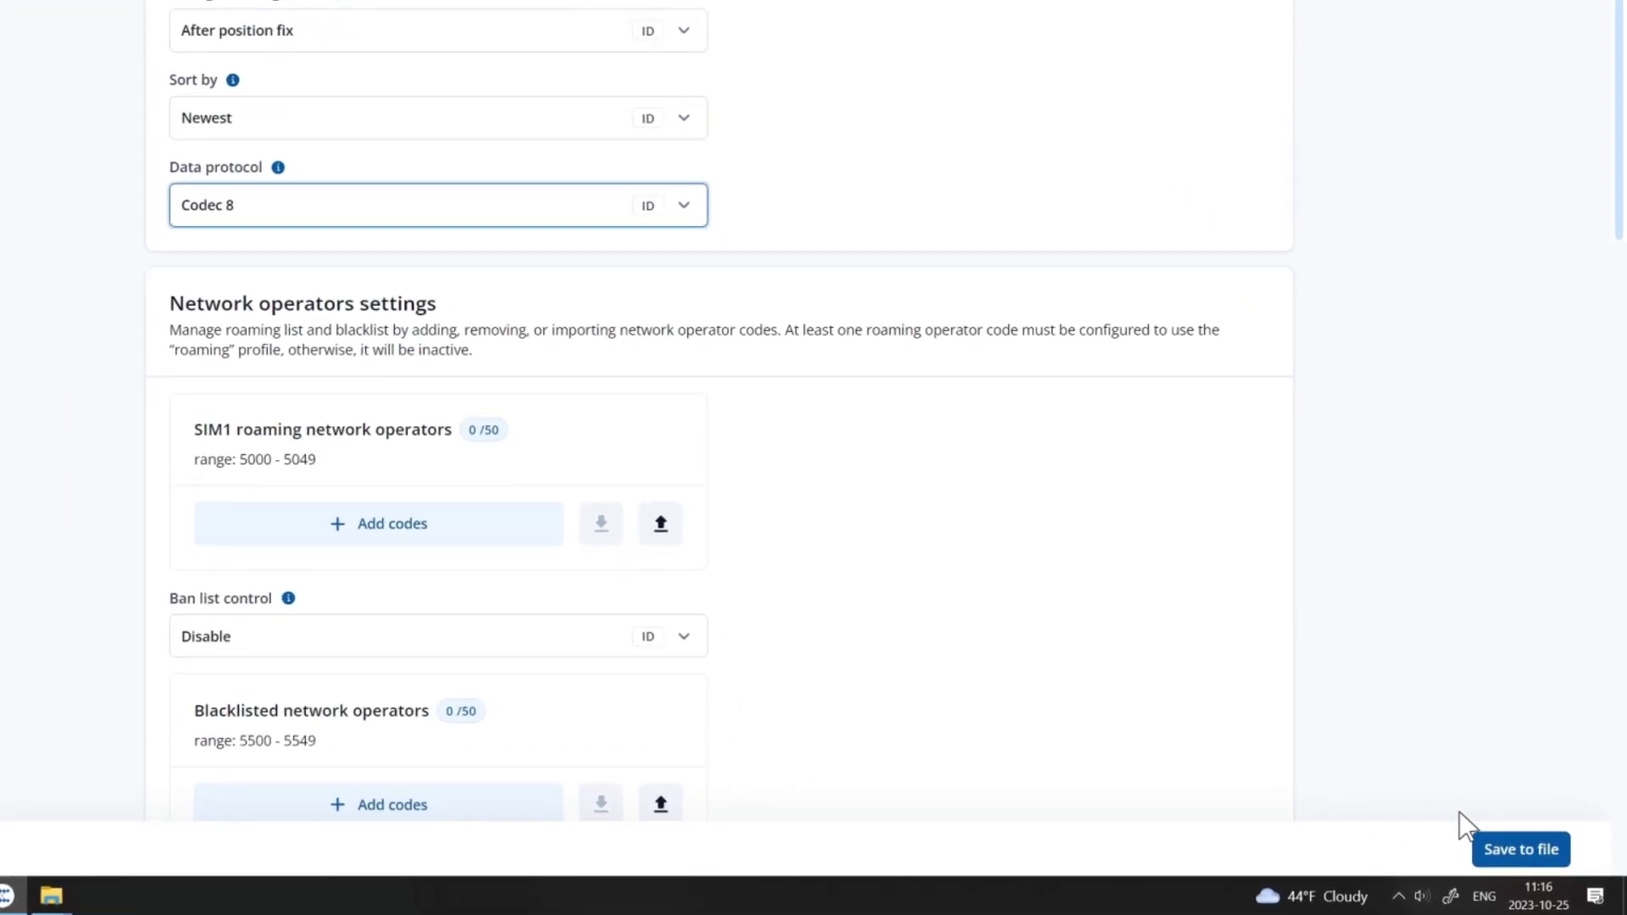
- Save the full configuration as the file 'FMC003 Configuration'
left_click(1535, 847)
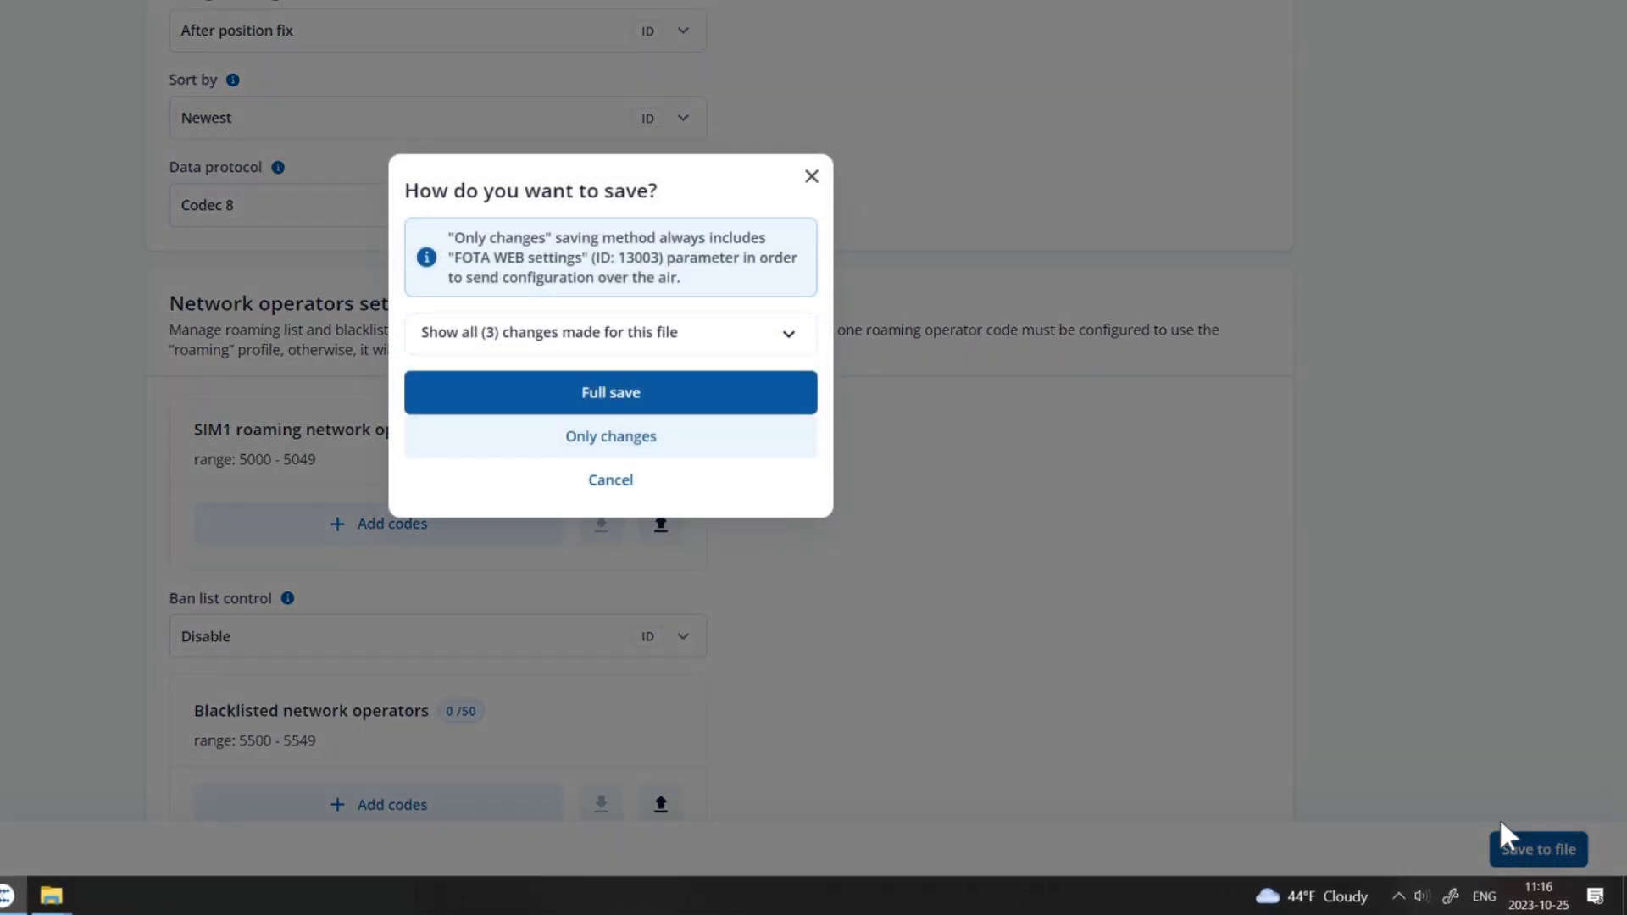
left_click(996, 525)
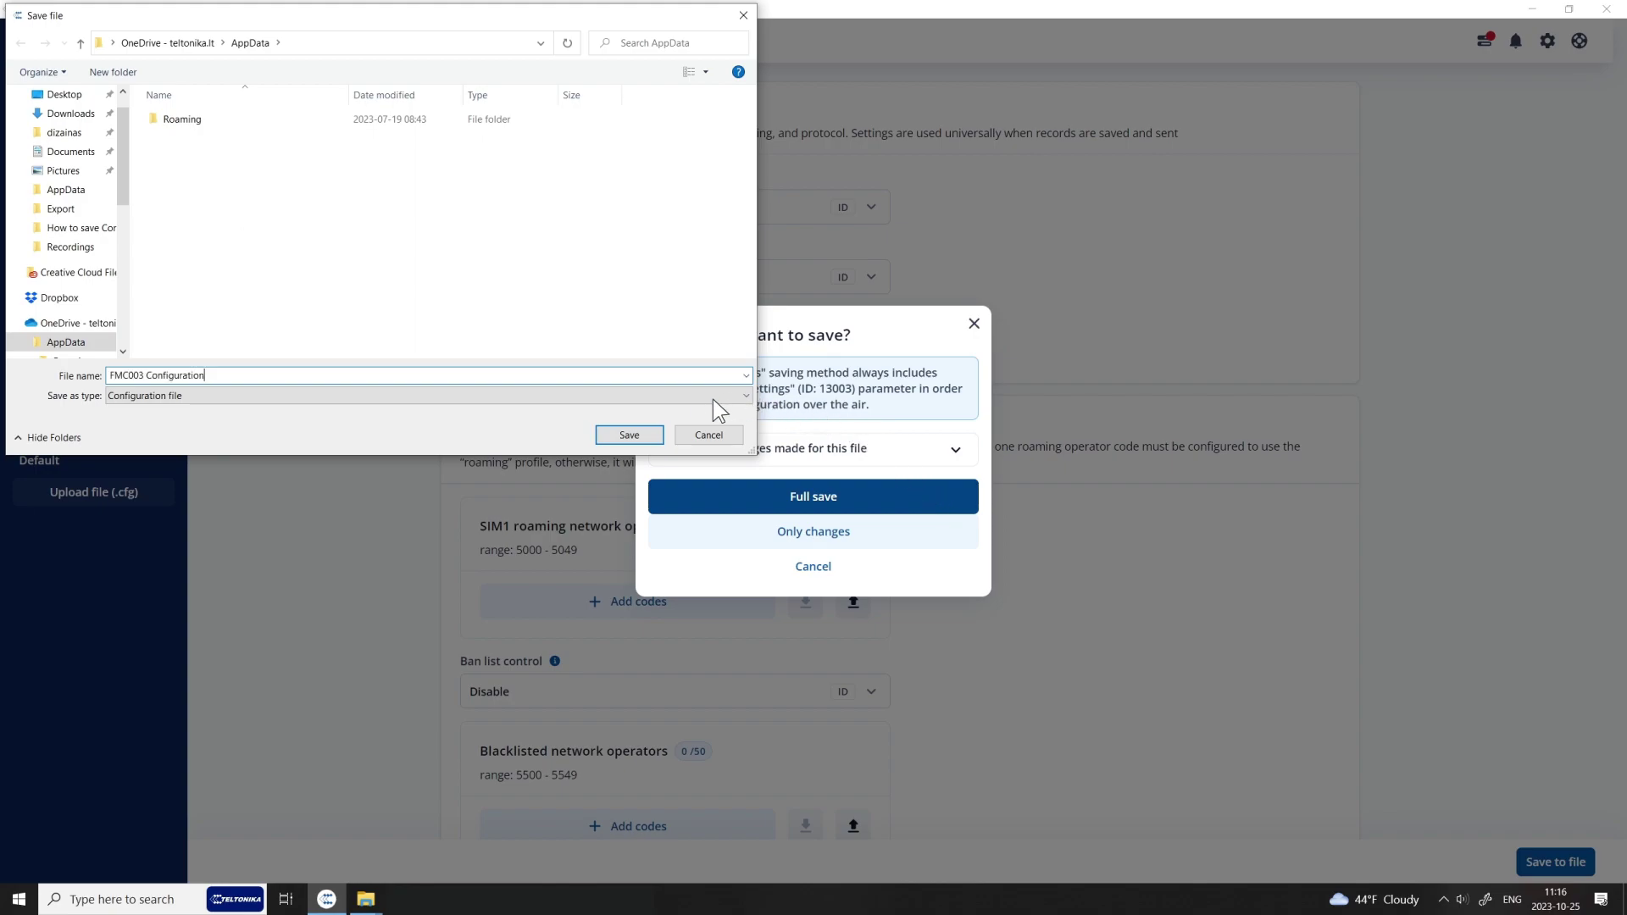
left_click(629, 435)
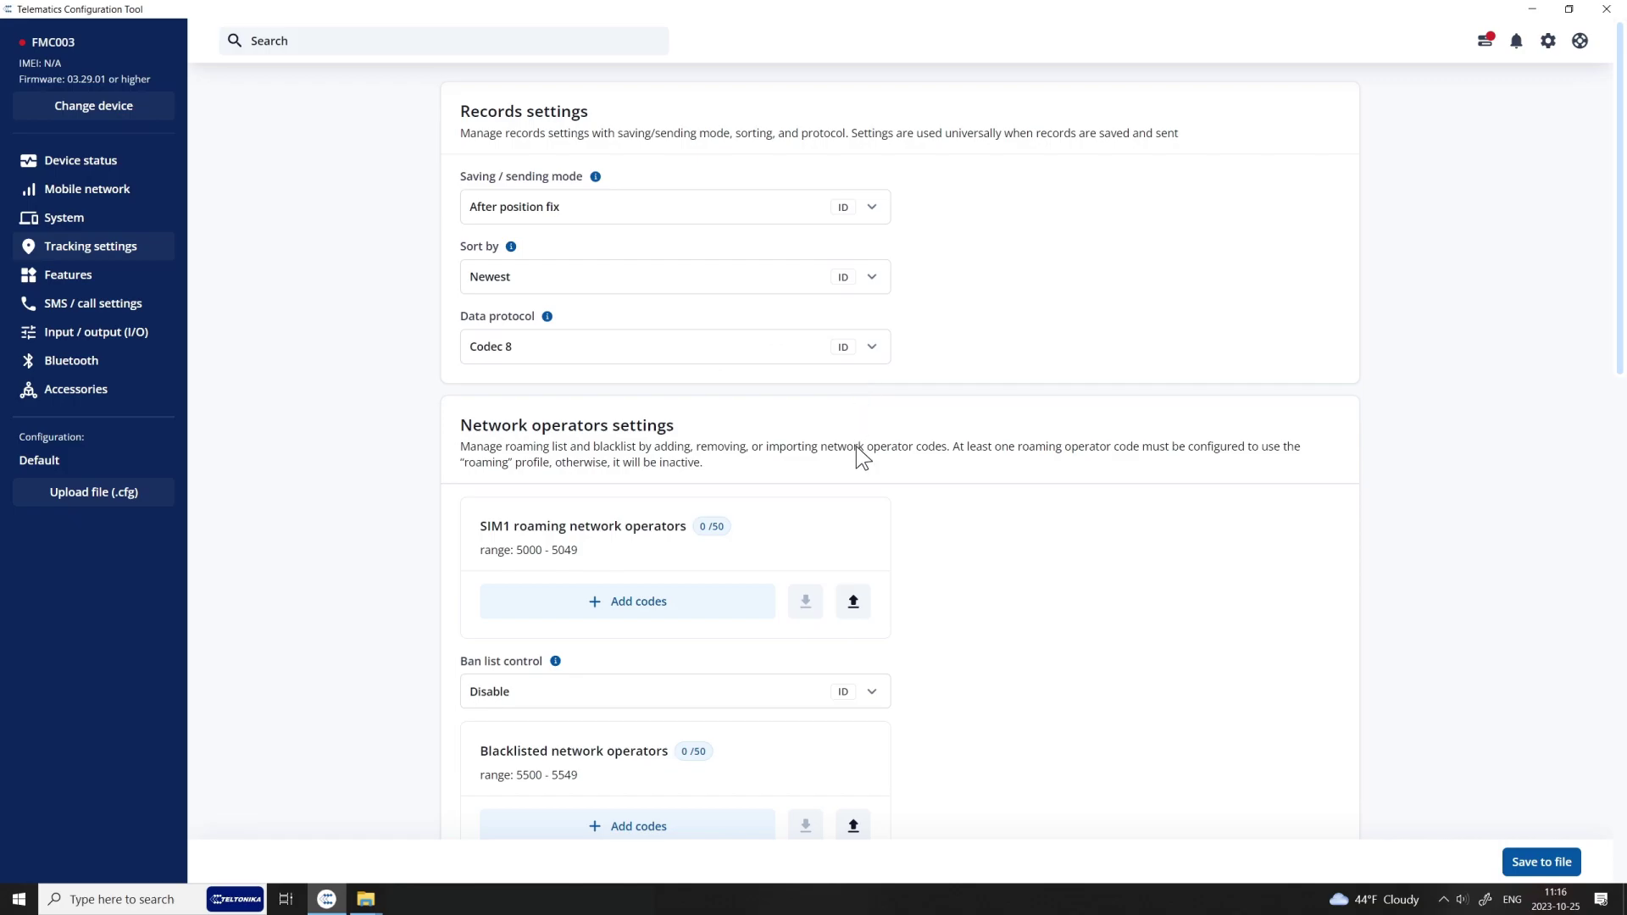
- Start another save and expand the list of the three changed parameters
left_click(1536, 857)
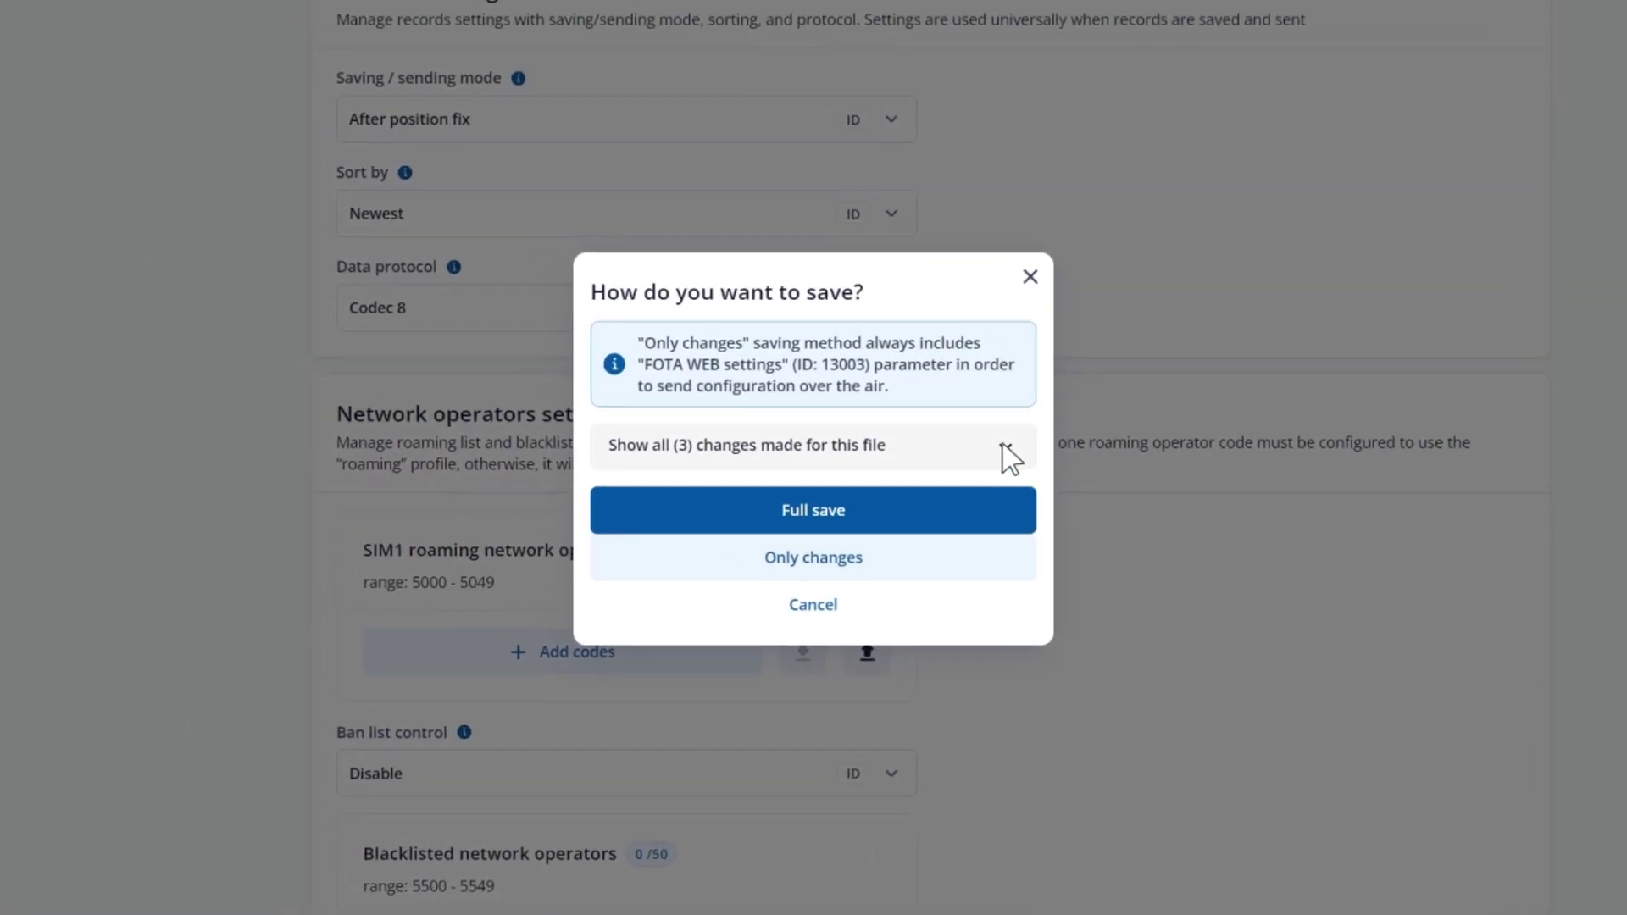
left_click(790, 336)
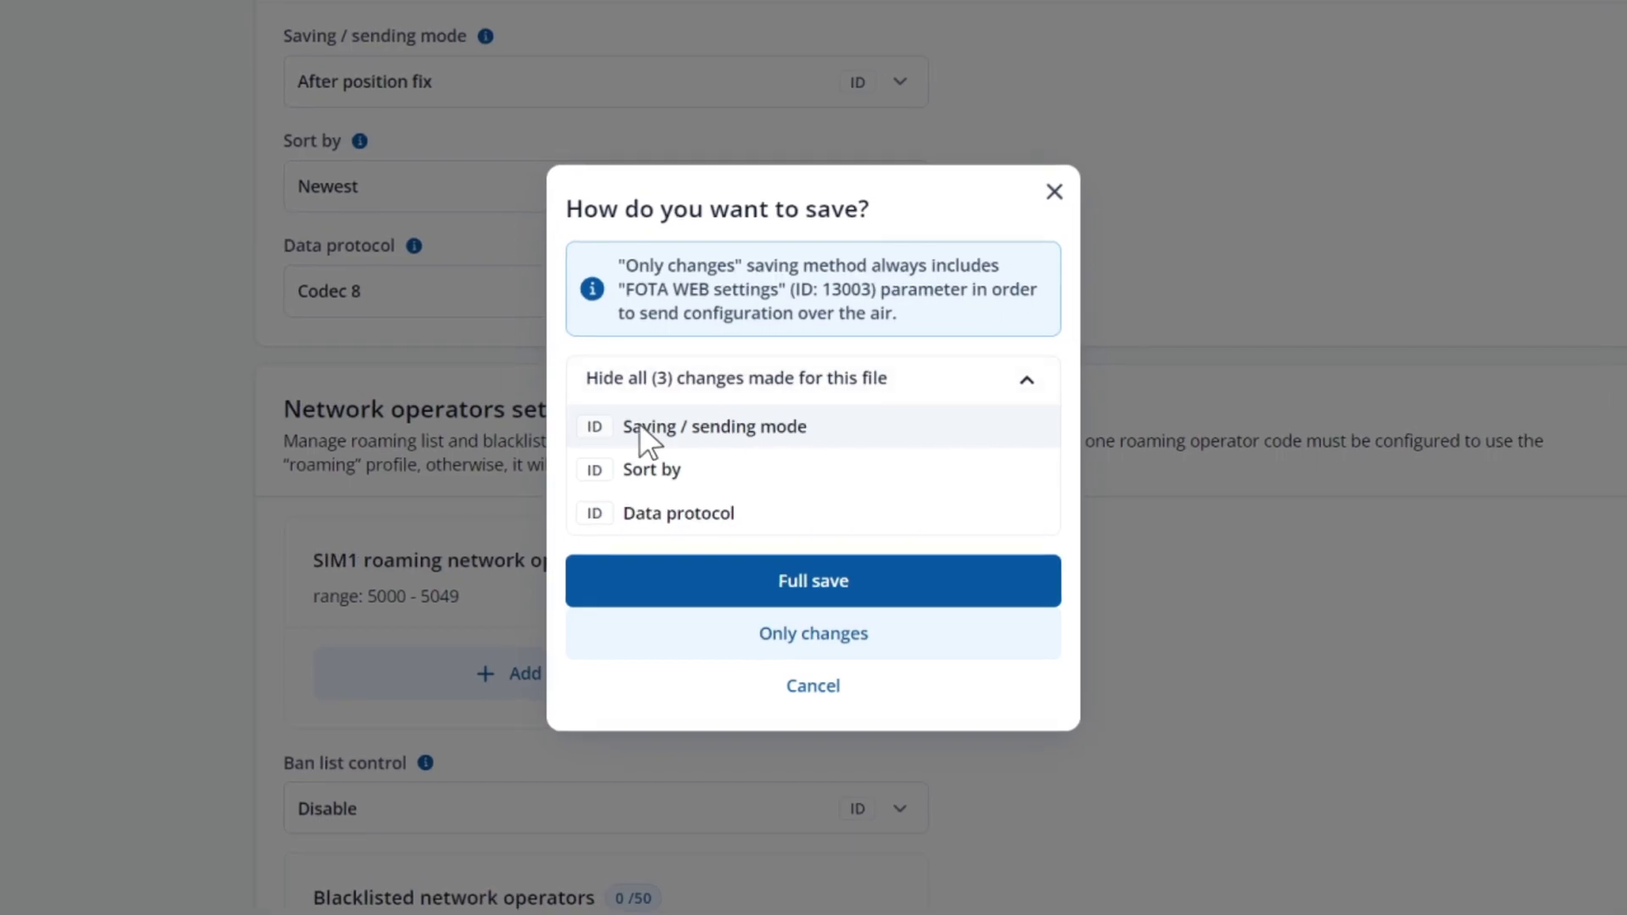